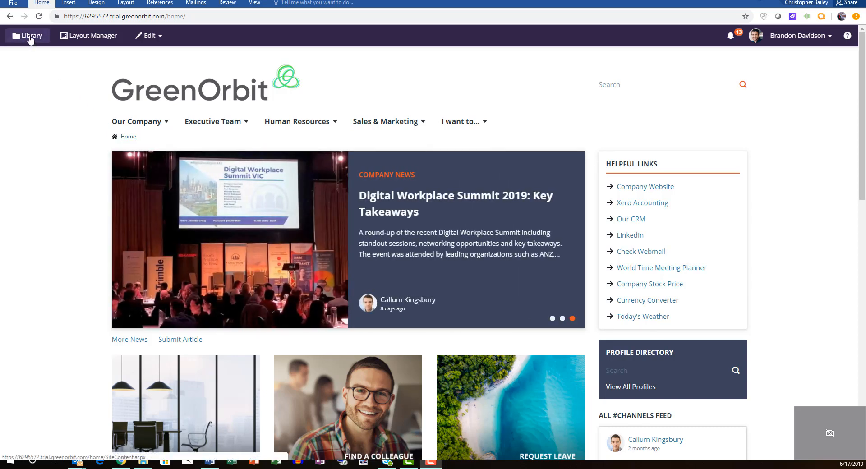
Start a new folder in the CMS library titled Training, with the description "Training for New Hires"
click(30, 39)
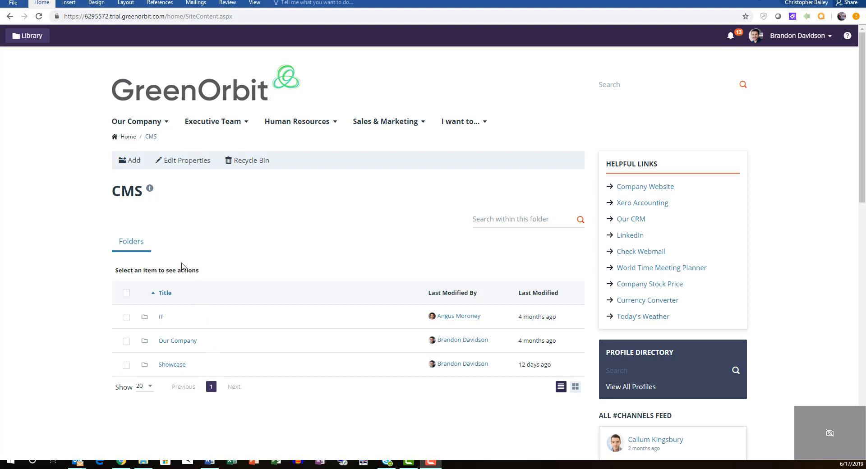
click(134, 162)
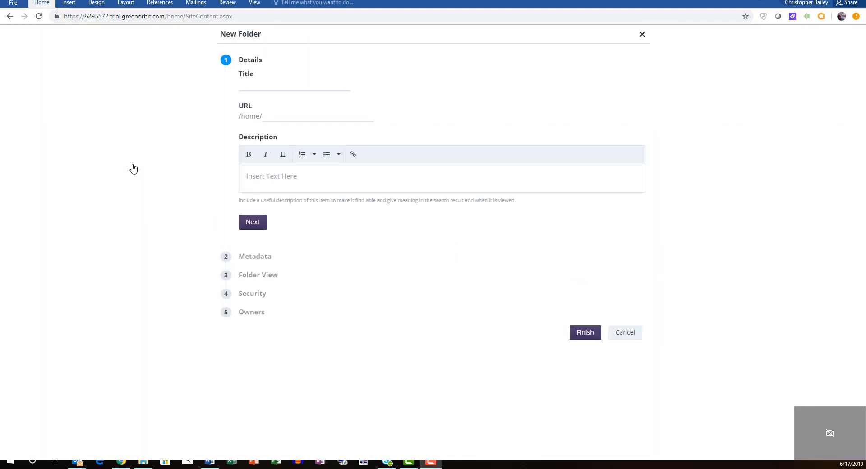
click(261, 90)
text(Training)
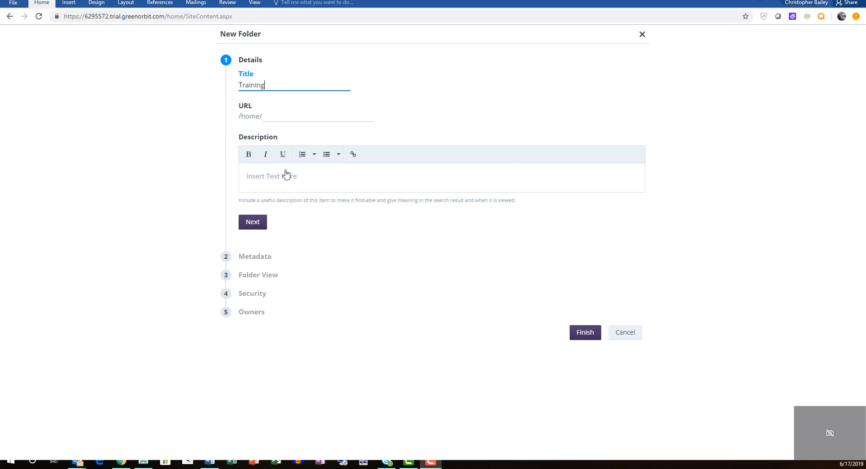
key(Tab)
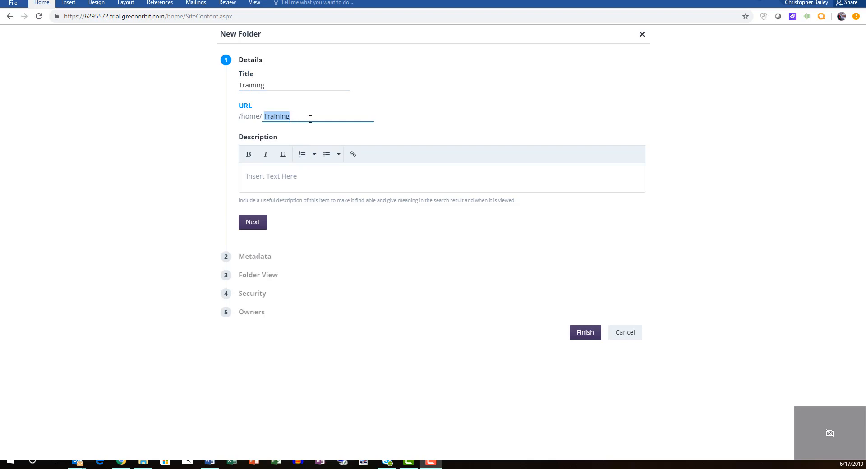
click(353, 175)
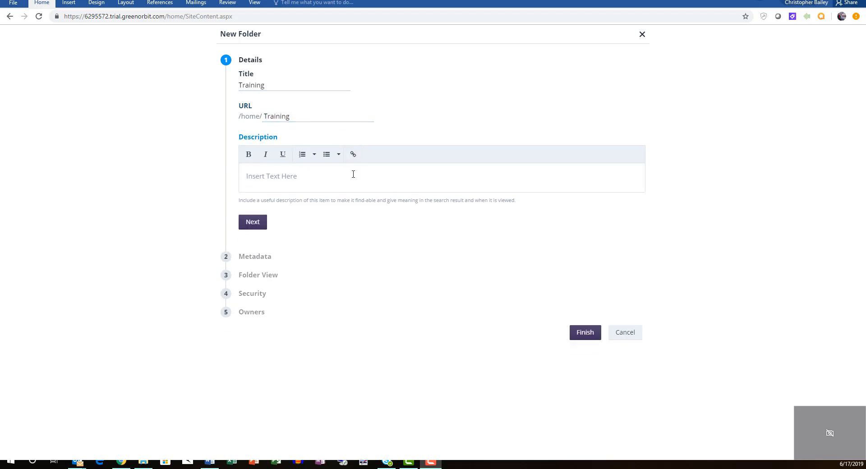
text(Training for New Hires)
click(254, 229)
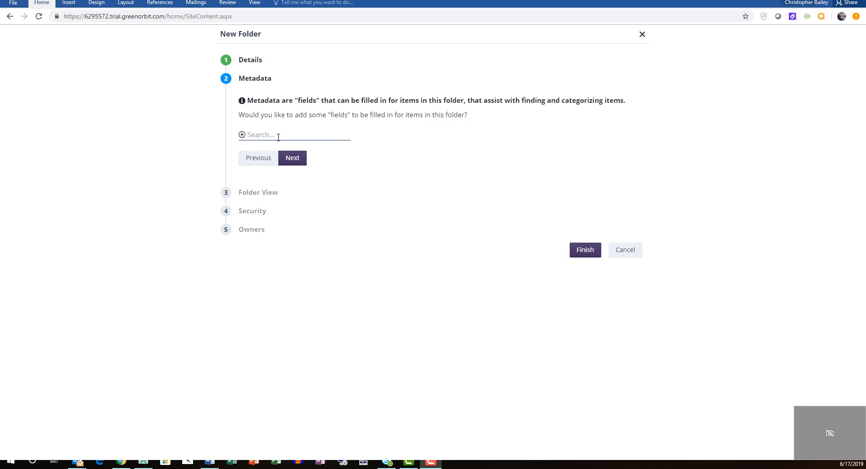
Finish creating the folder with no metadata fields, the Automatically Detect folder view, and the default security and owner
click(295, 163)
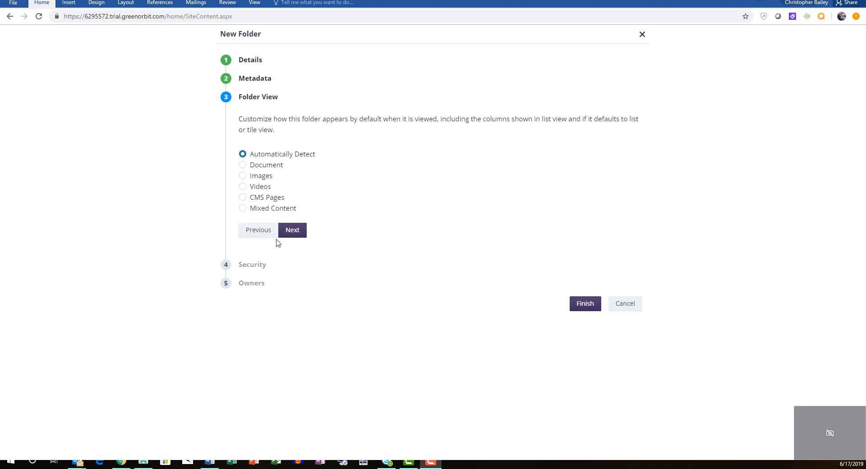
click(296, 232)
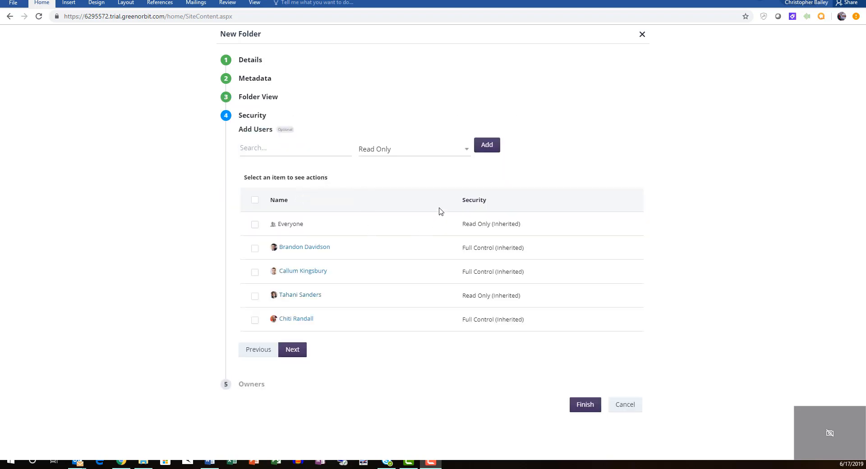
click(467, 155)
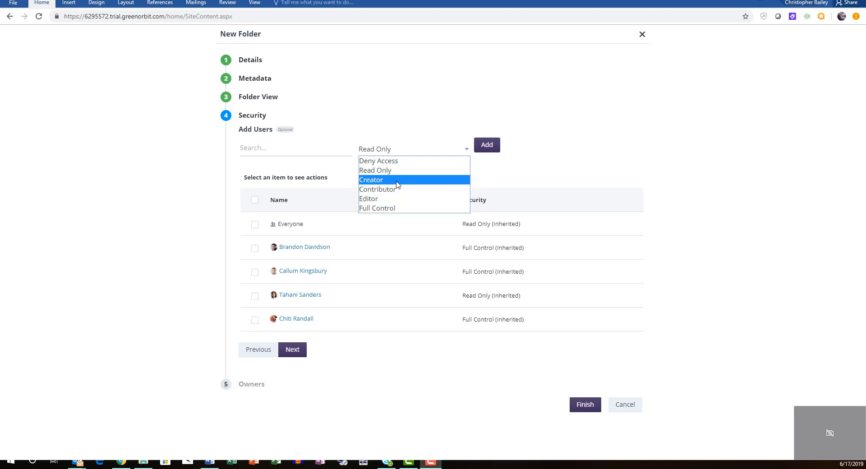
click(466, 153)
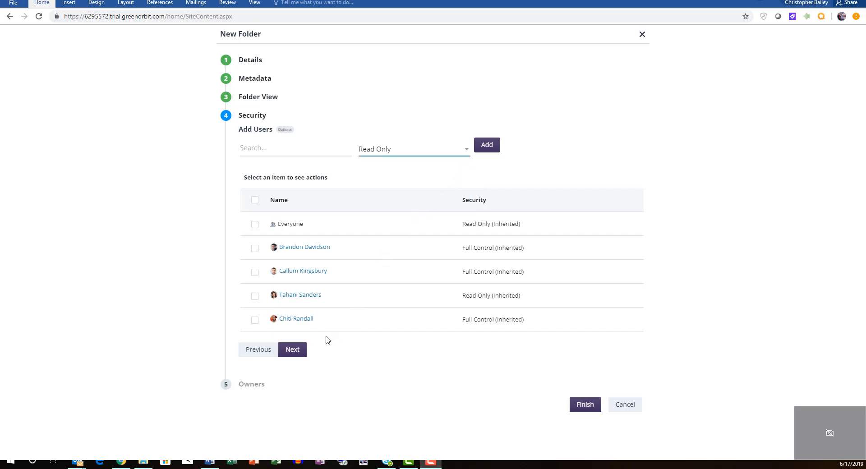
click(297, 353)
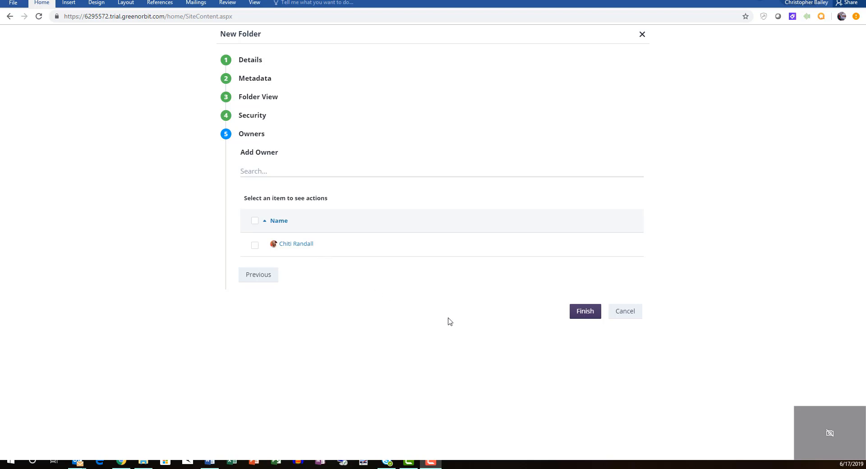
click(581, 318)
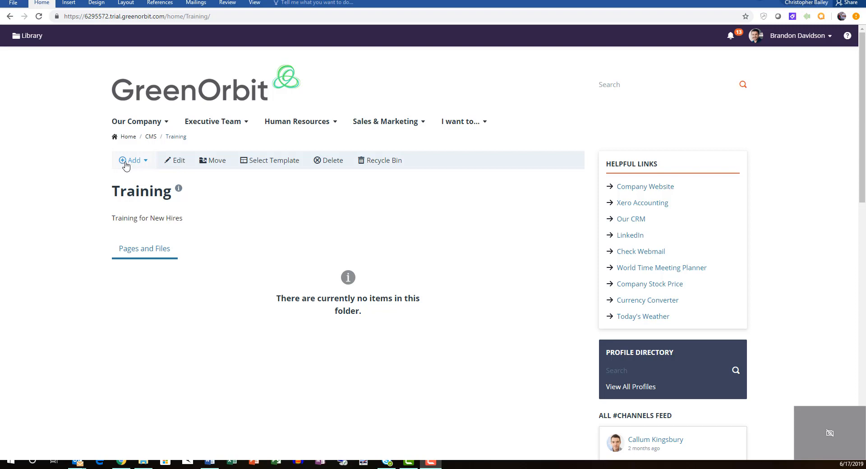
Assign the existing 1 column, 2 column, Three Columns, Feature Image + 4 Columns and 1 Column with 50% Feature Image templates to the Training folder
click(148, 166)
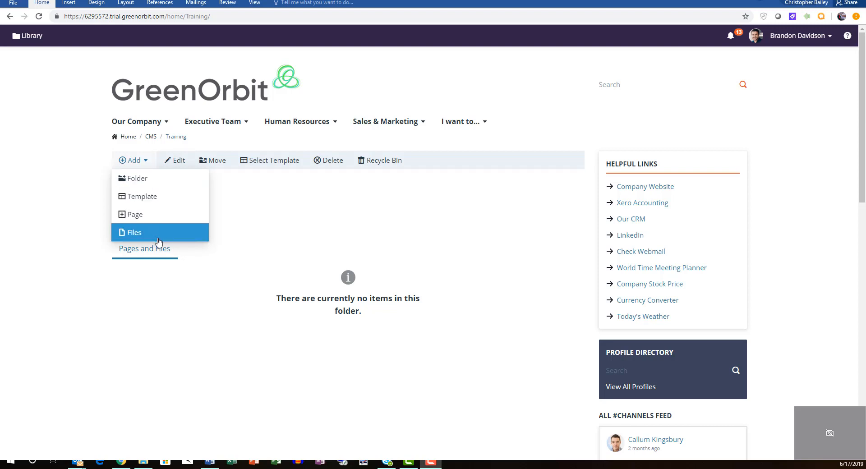
click(154, 218)
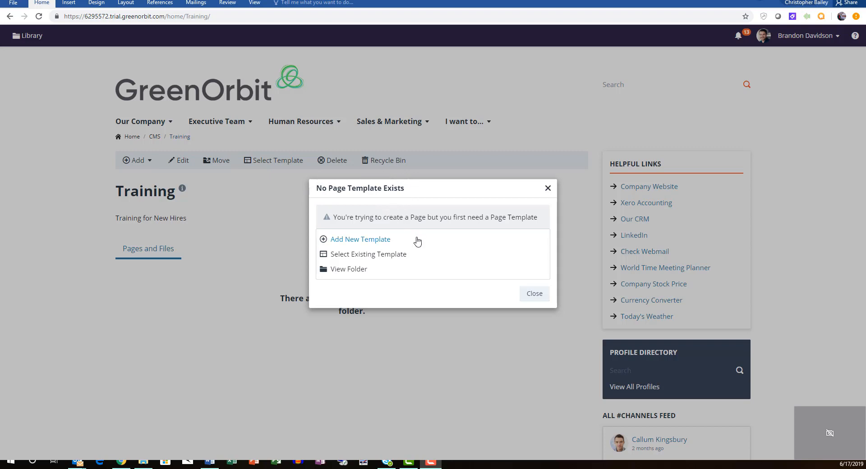
click(397, 256)
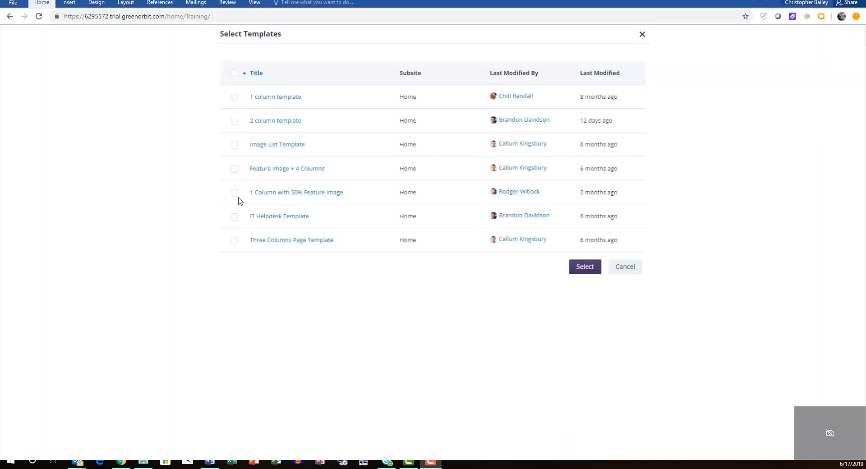
click(234, 241)
click(235, 121)
click(235, 97)
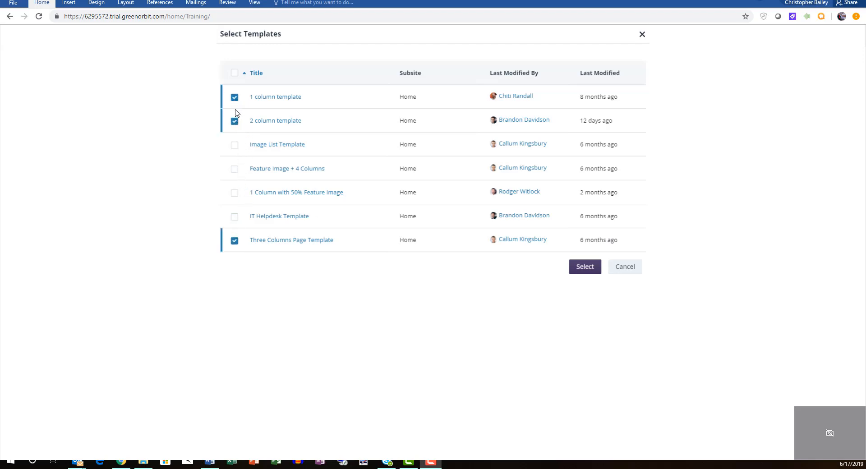
click(234, 168)
click(235, 193)
click(585, 269)
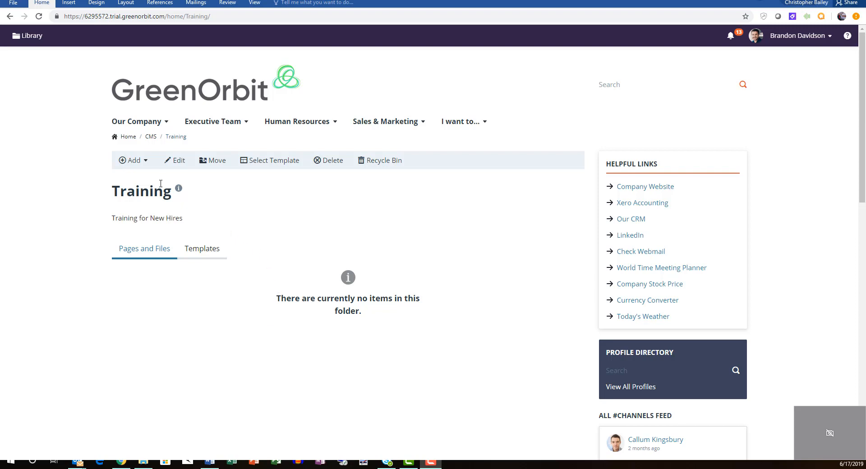
Start a new page in the Training folder titled "Training For New Hires", with the description "New Hire Training Documents"
click(147, 163)
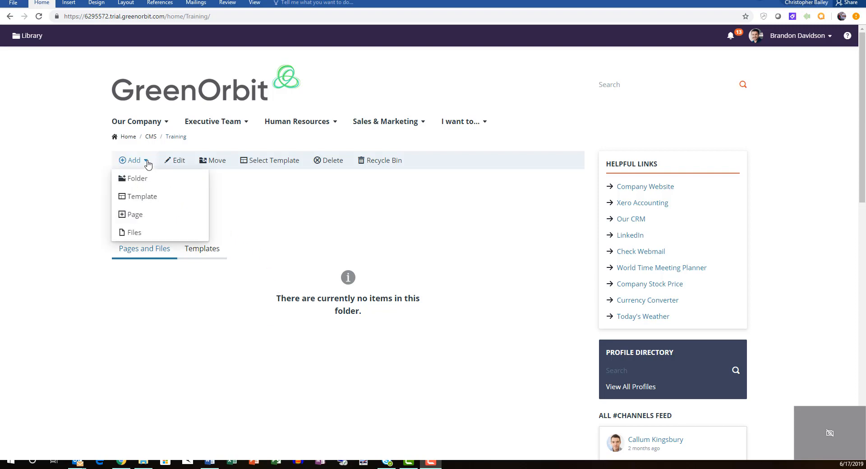
click(146, 218)
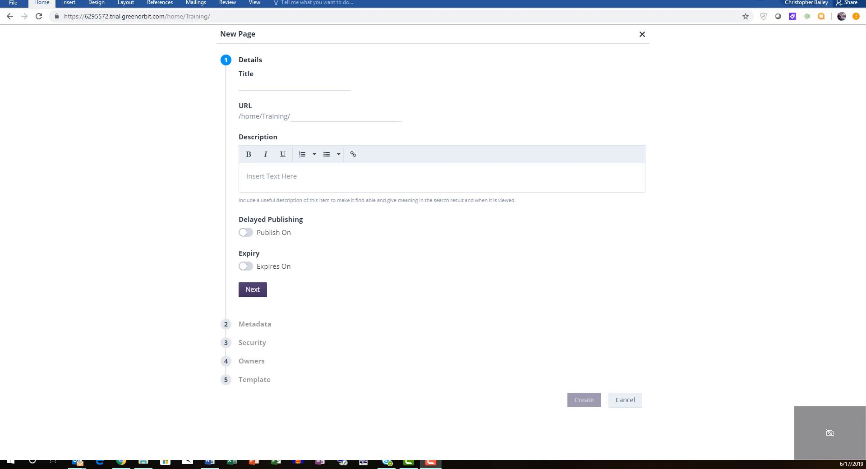
click(256, 87)
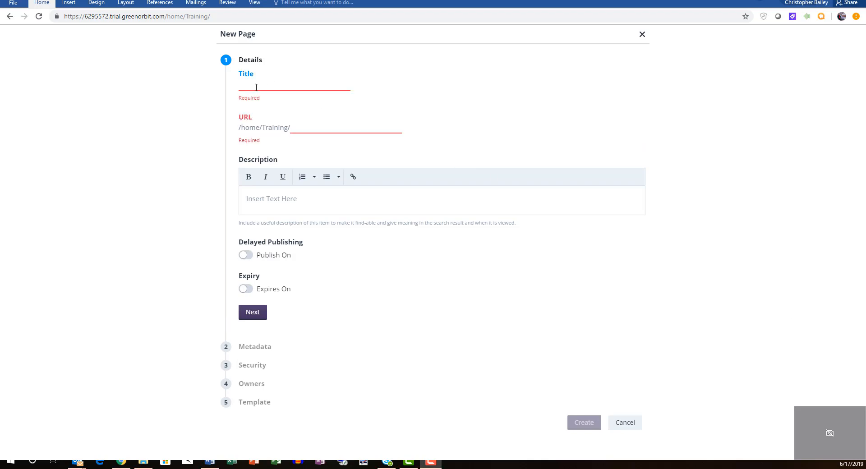
text(Training For New)
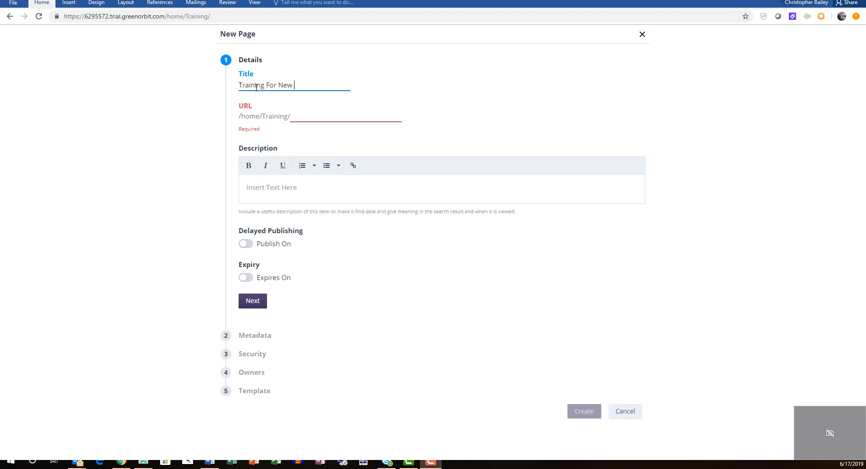
text(res)
key(Tab)
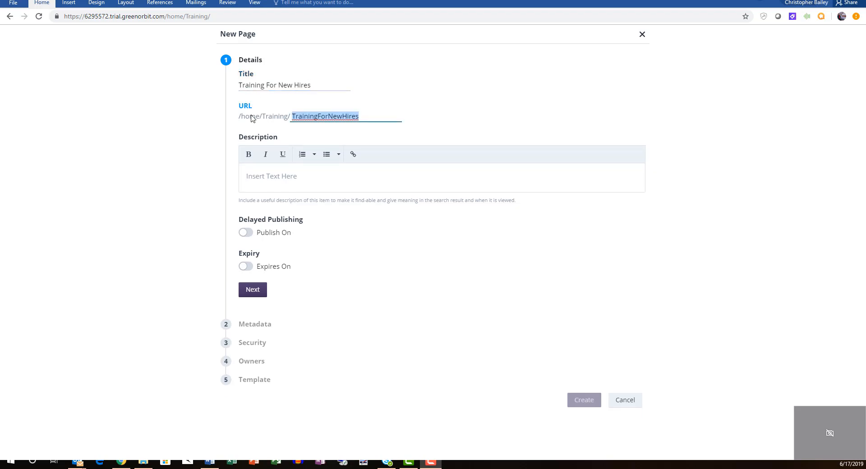
click(271, 176)
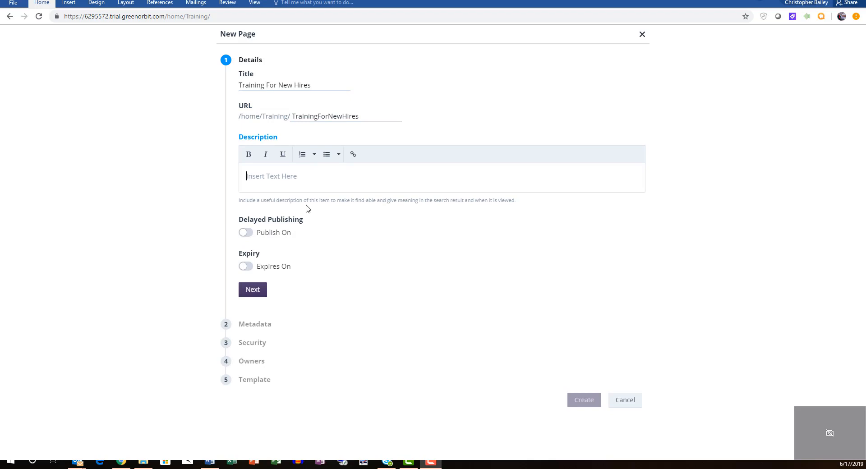
text(New H)
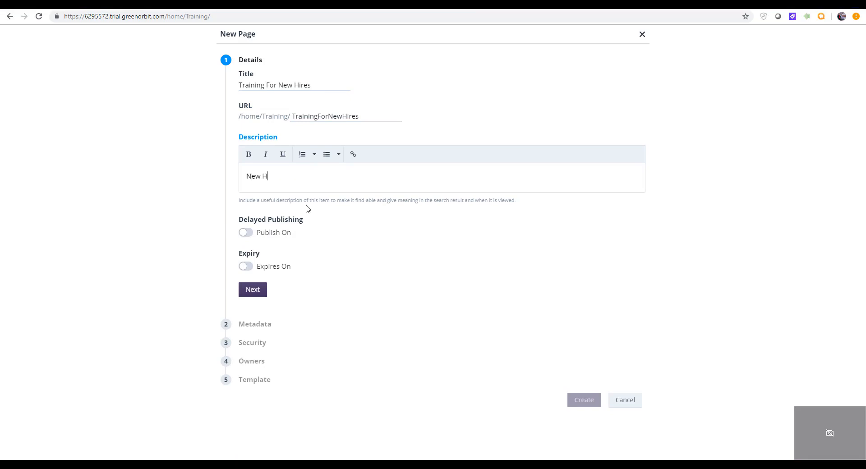
text(ire Training Documents)
click(253, 292)
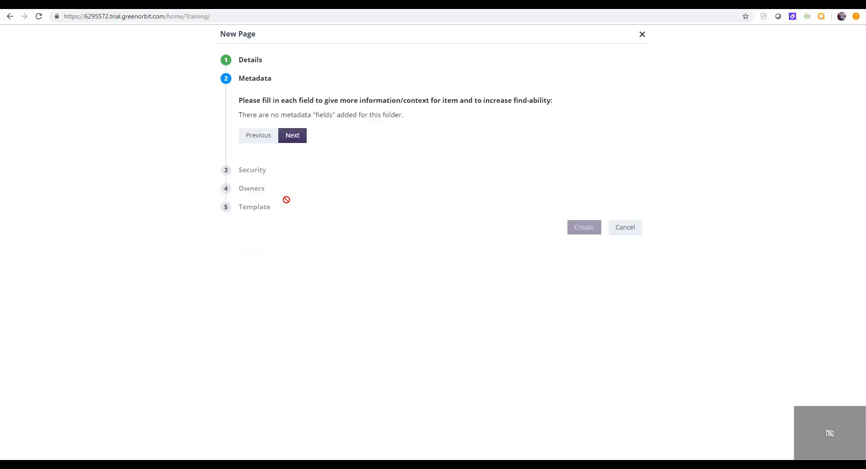
Keep the new page's default metadata, inherited security and owner, and proceed to its template selection
click(297, 136)
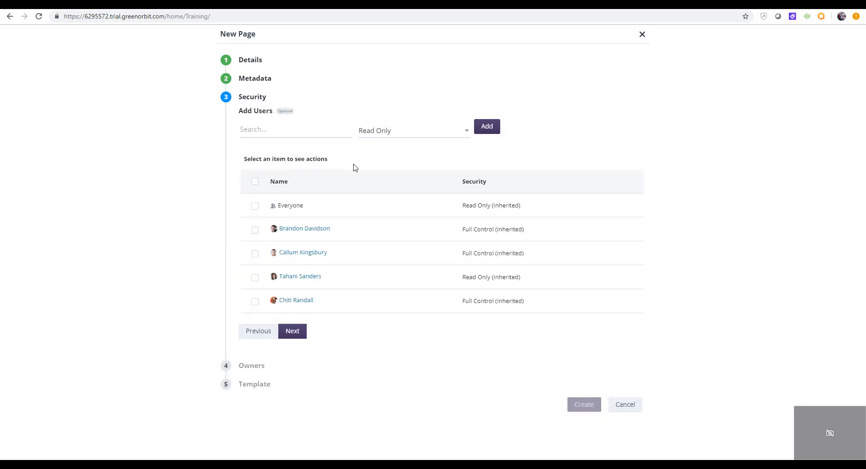
click(467, 135)
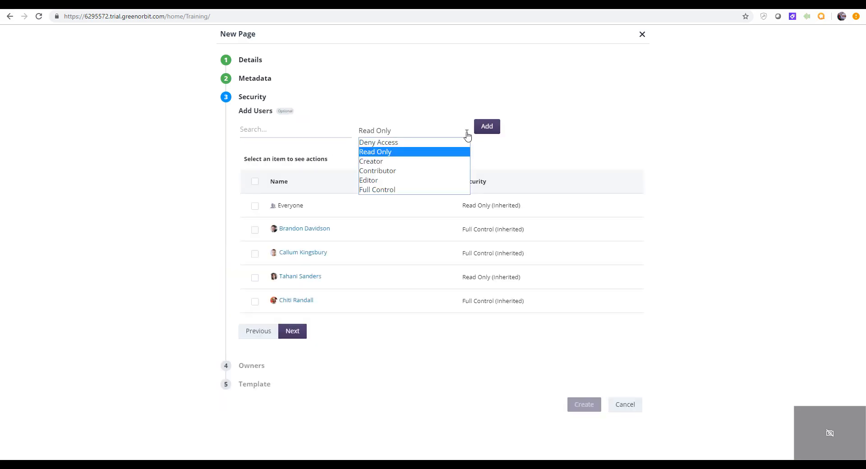
click(293, 334)
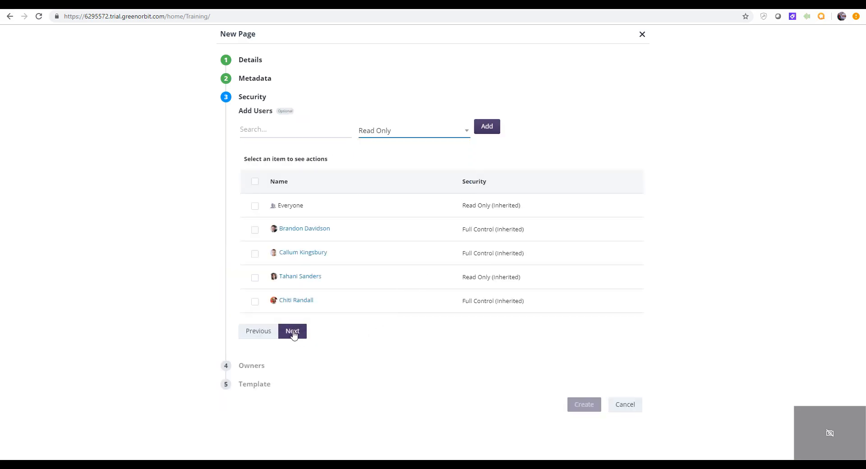
click(293, 333)
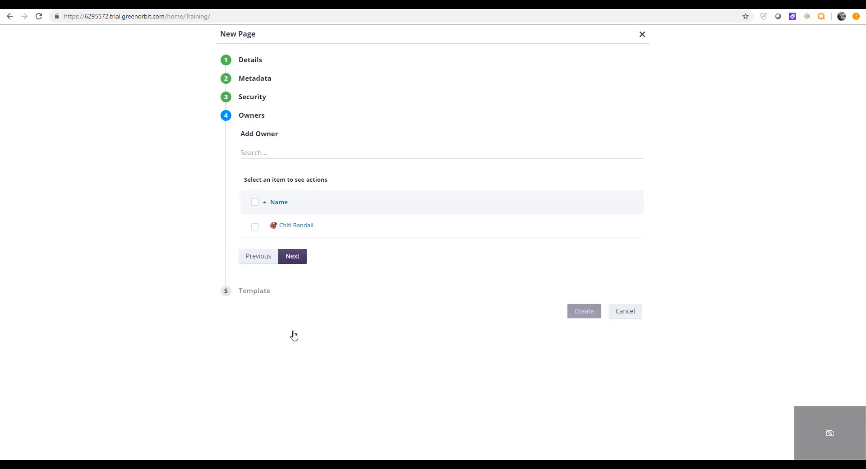
click(297, 260)
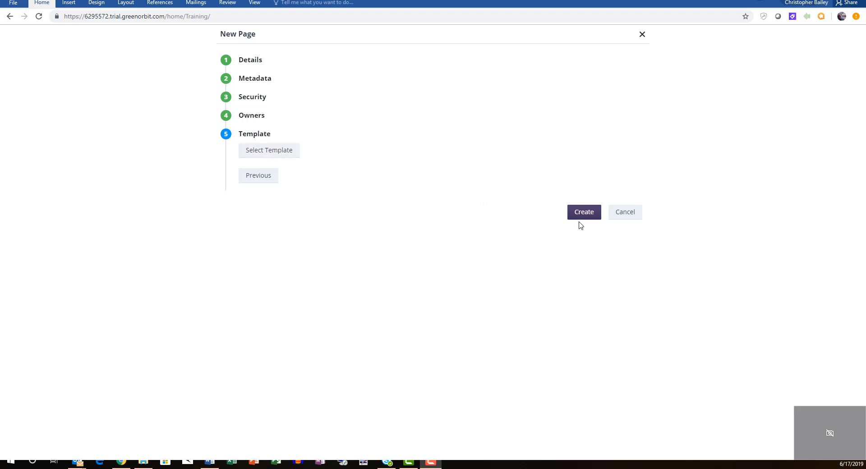
Choose the 2 column template for the new page and create the page
click(285, 155)
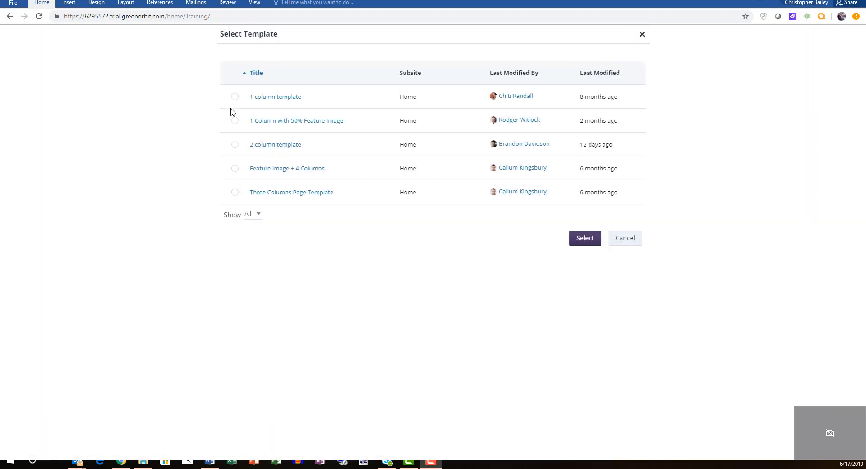
click(234, 145)
click(591, 244)
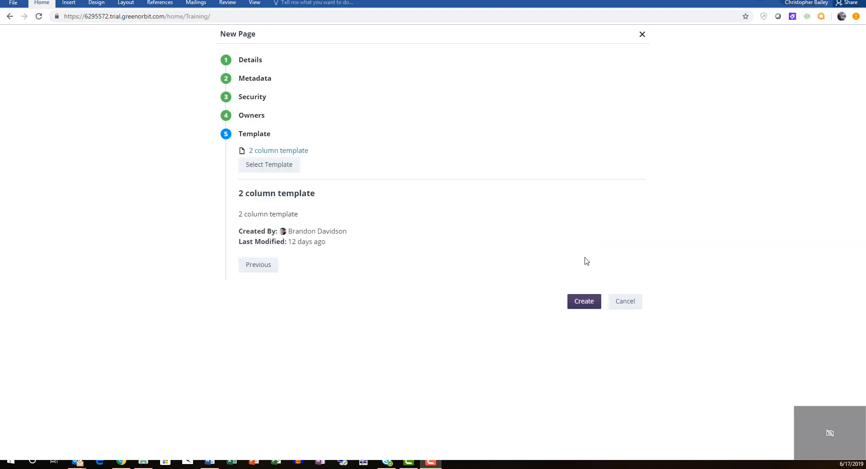
click(578, 307)
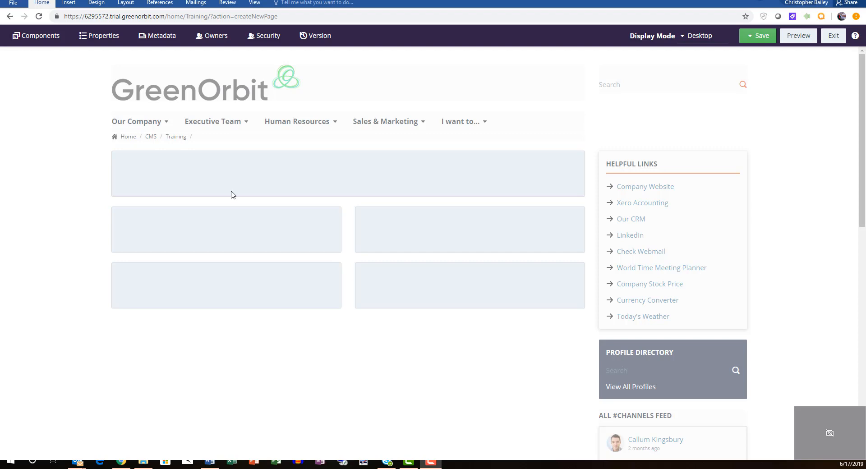
Add a Formatted Text component to the full-width section above the two-column sections
click(39, 37)
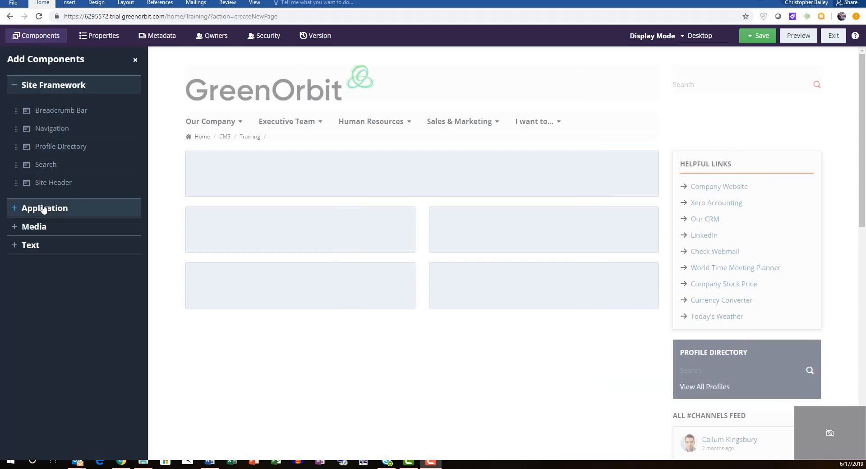
click(39, 248)
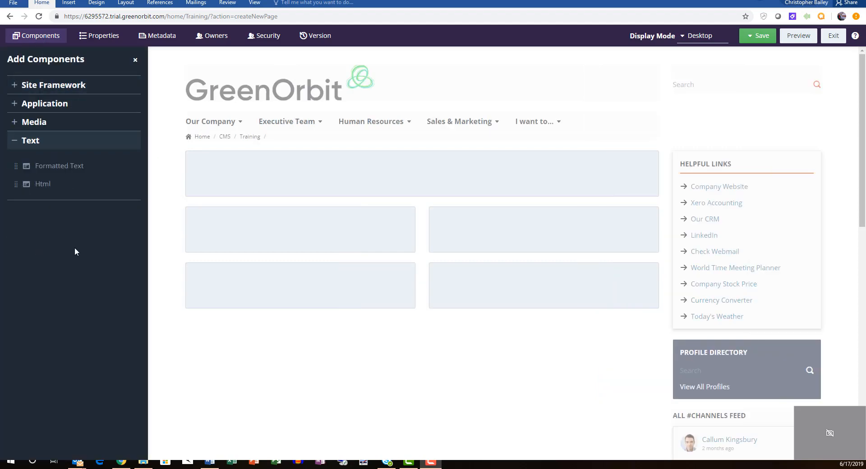
drag(80, 166, 299, 177)
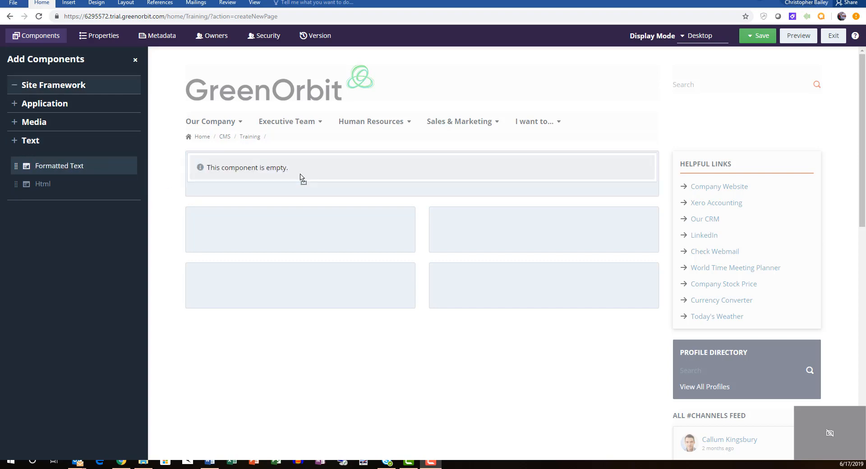
Enter "Training For New Hires" as a Heading 1 in the Formatted Text component
click(345, 170)
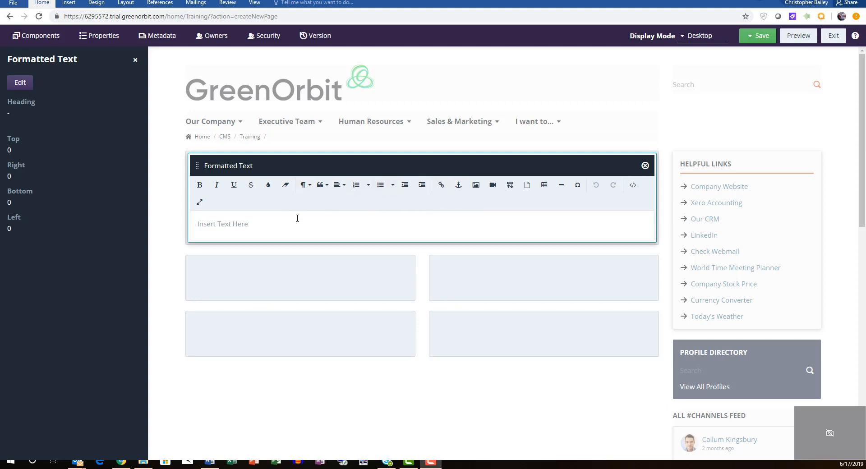
click(305, 185)
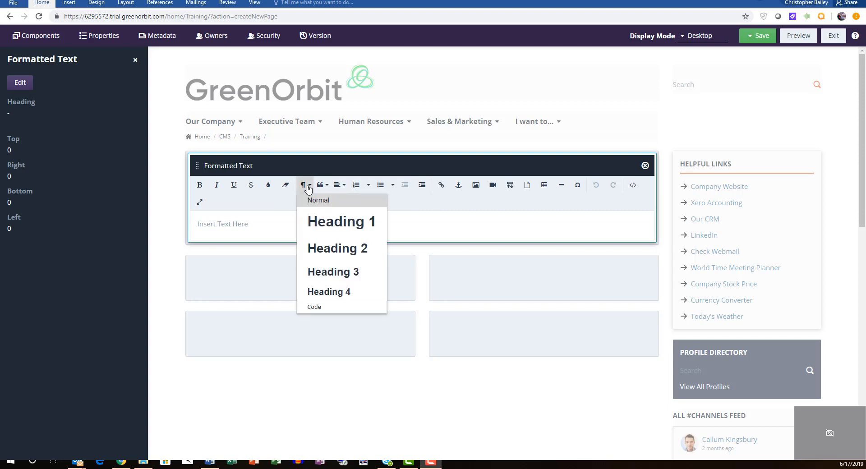
click(317, 224)
text(Tra)
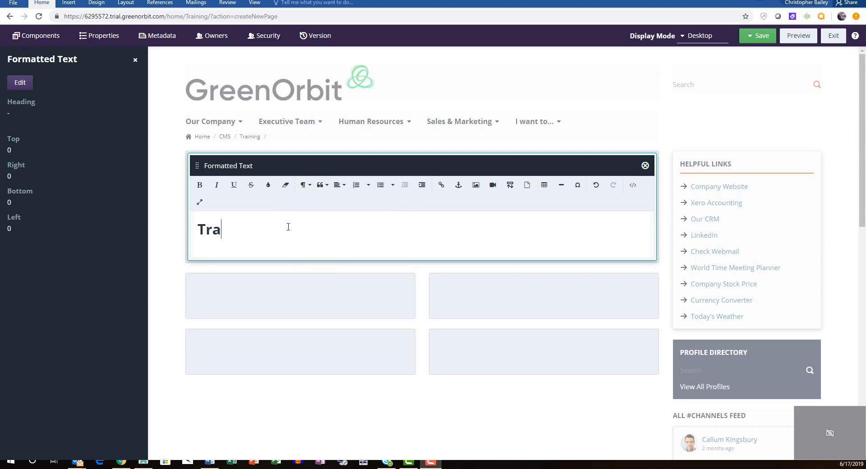
text(ining For New Hires)
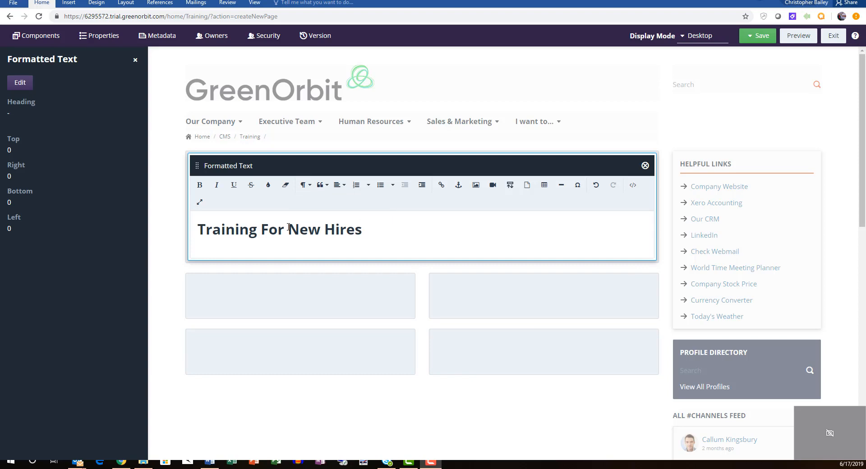
Paste the copied Sample Based Training paragraph as plain text on a new line below the heading
key(Return)
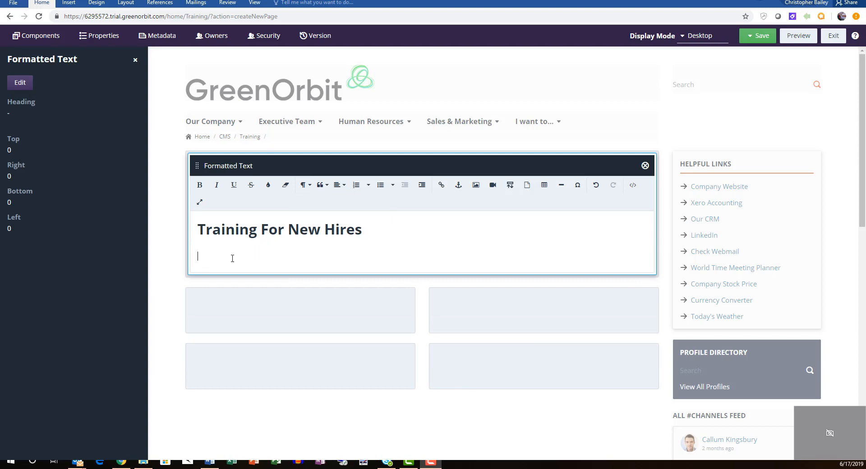
right_click(232, 258)
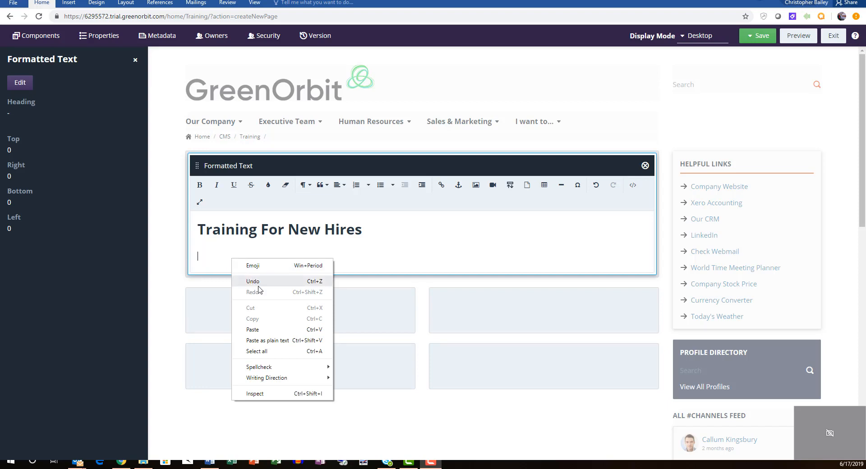
click(267, 341)
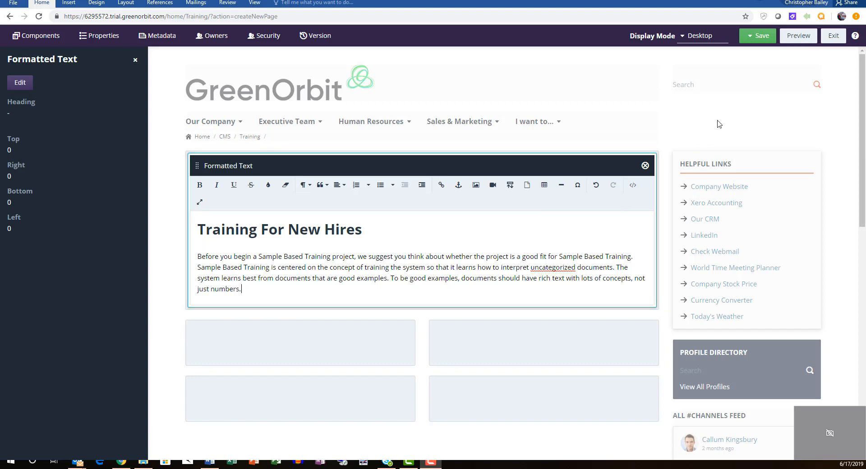
Publish the page to live and exit, with the change description "Created a page added initial content"
click(755, 39)
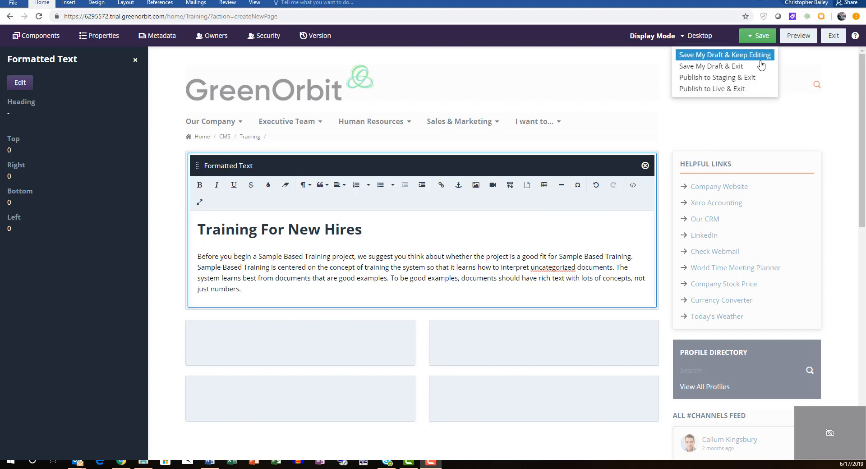
click(731, 89)
click(404, 200)
text(C)
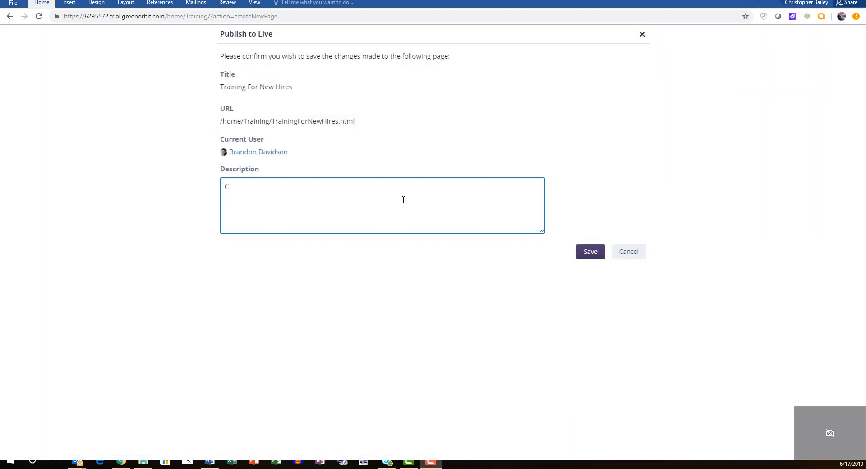
text(reated a page added inital)
key(BackSpace)
key(BackSpace)
key(BackSpace)
text(ial content)
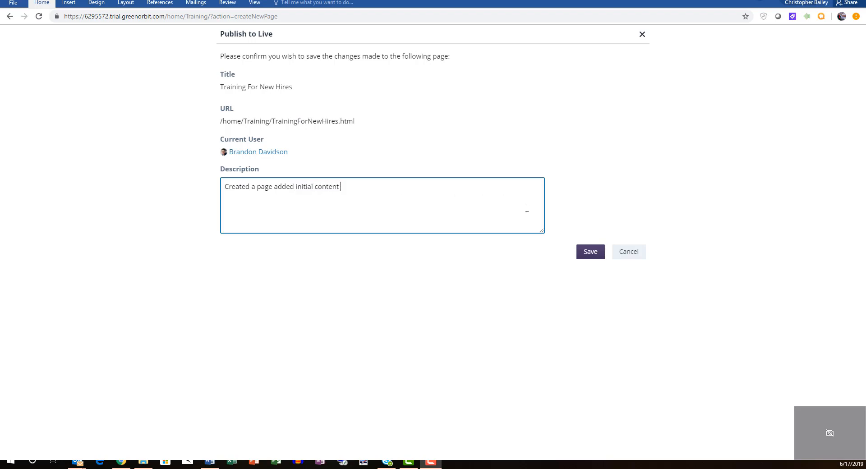
click(587, 252)
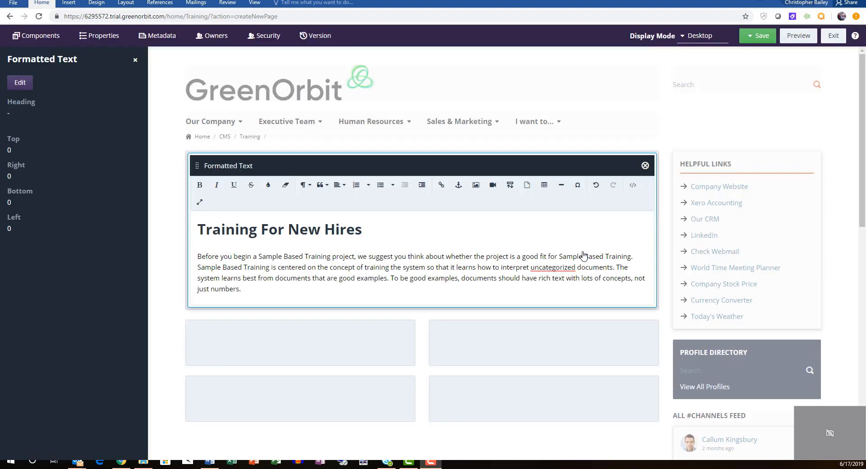